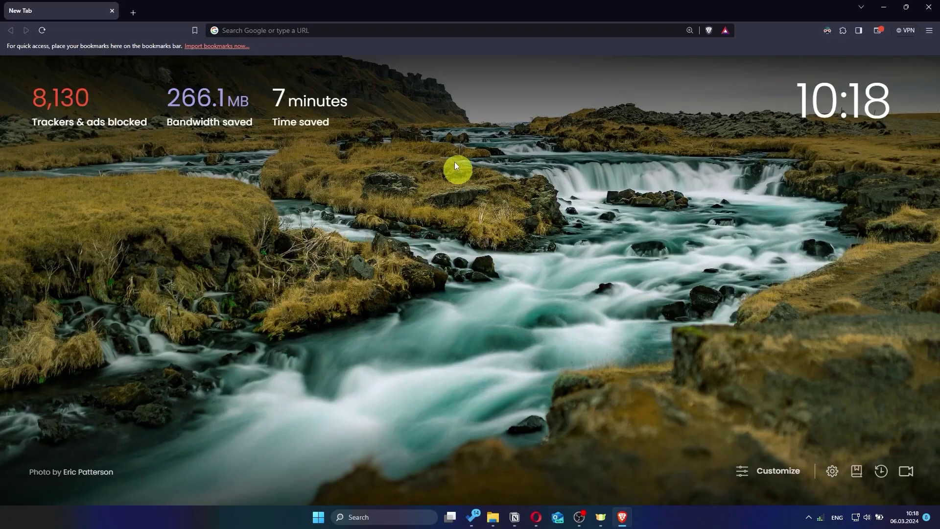
# Load asusrouter.com in Brave to reach the RT-AC1200 V2 sign-in page
pyautogui.click(430, 32)
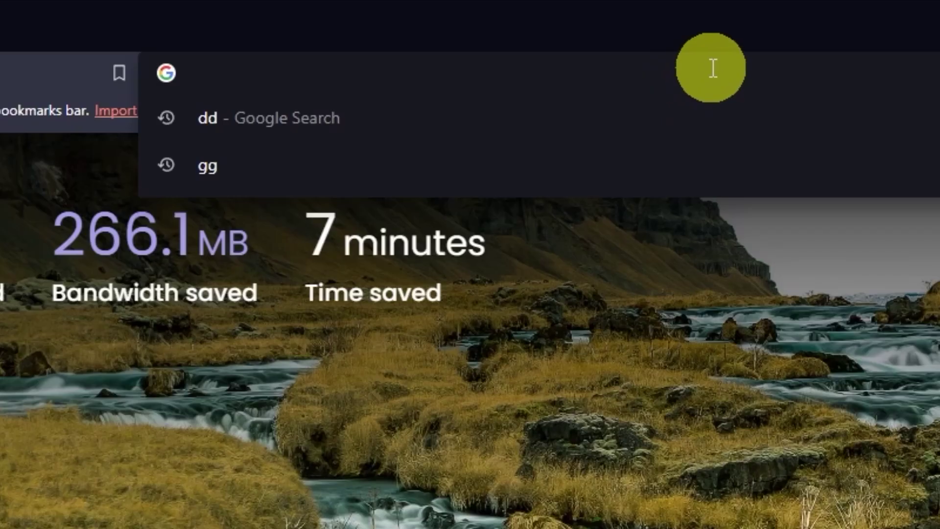
pyautogui.write('asus')
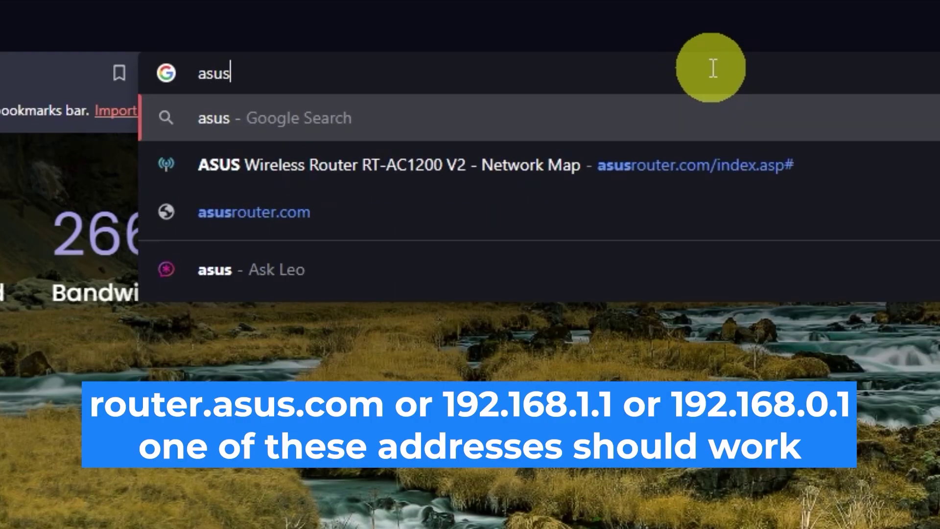
pyautogui.write('router.')
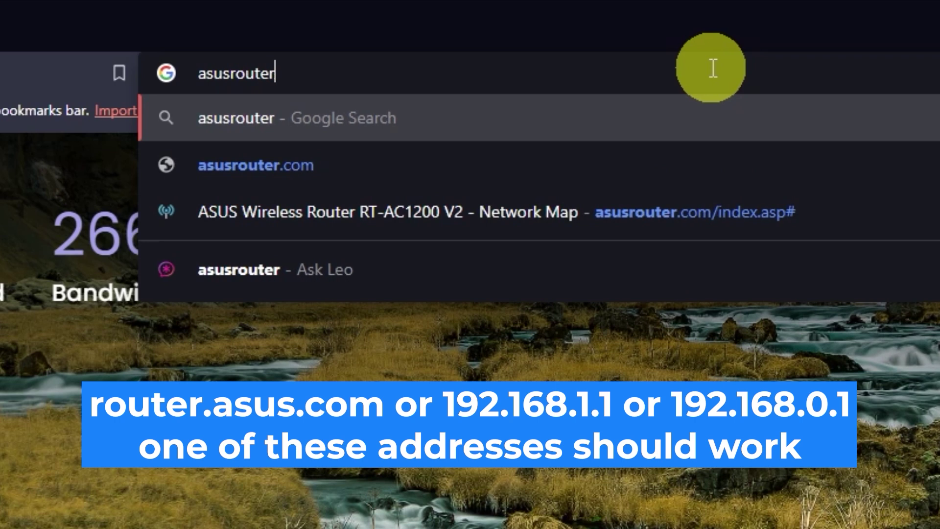
pyautogui.write('com')
pyautogui.press('Return')
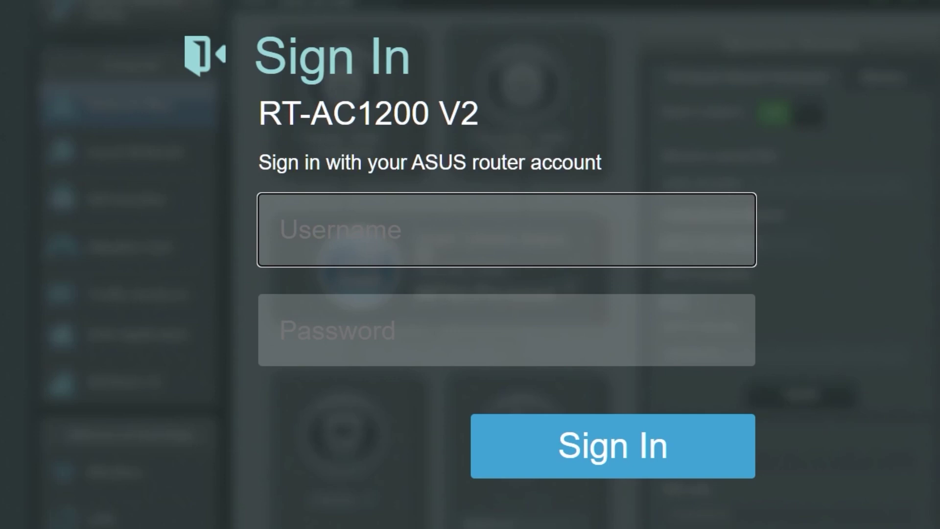
# Sign in with the factory-default admin username and password
pyautogui.write('admin')
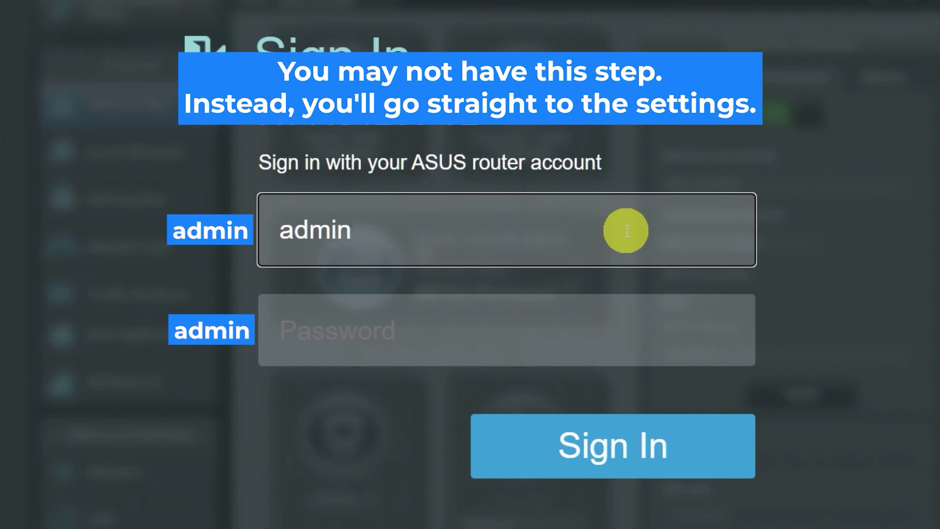
pyautogui.click(587, 334)
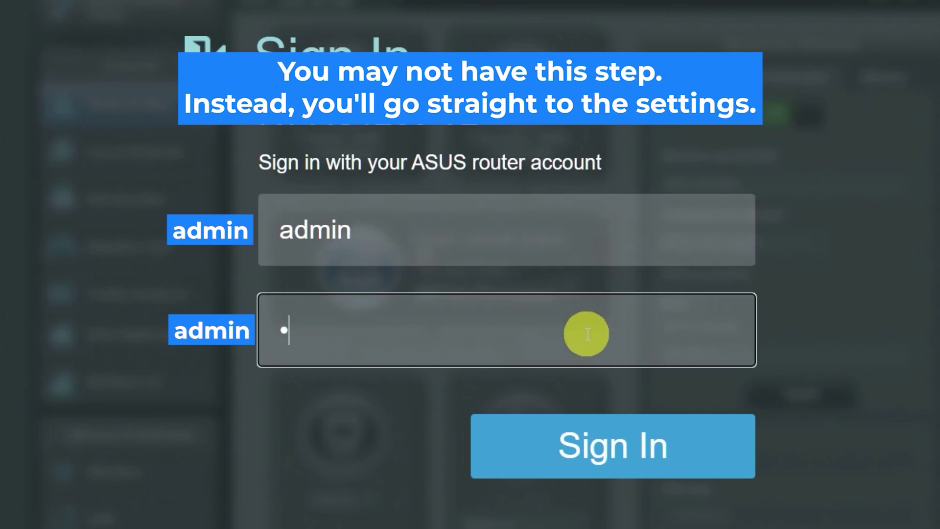
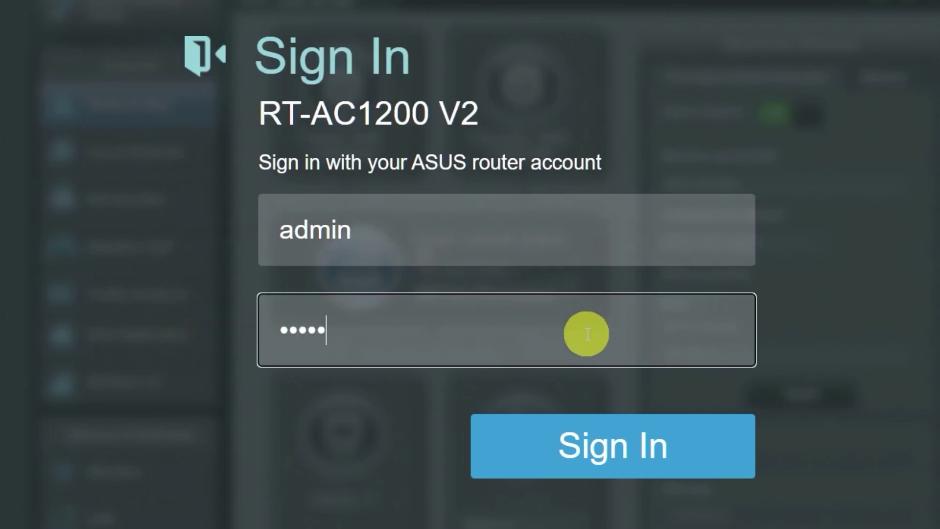
pyautogui.click(602, 443)
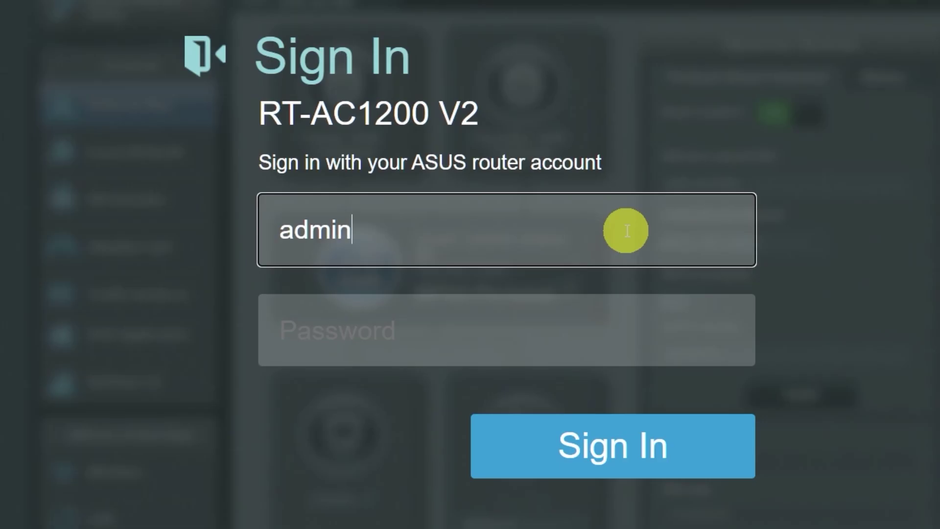
# Enter the default username admin again in the Username field
pyautogui.click(587, 329)
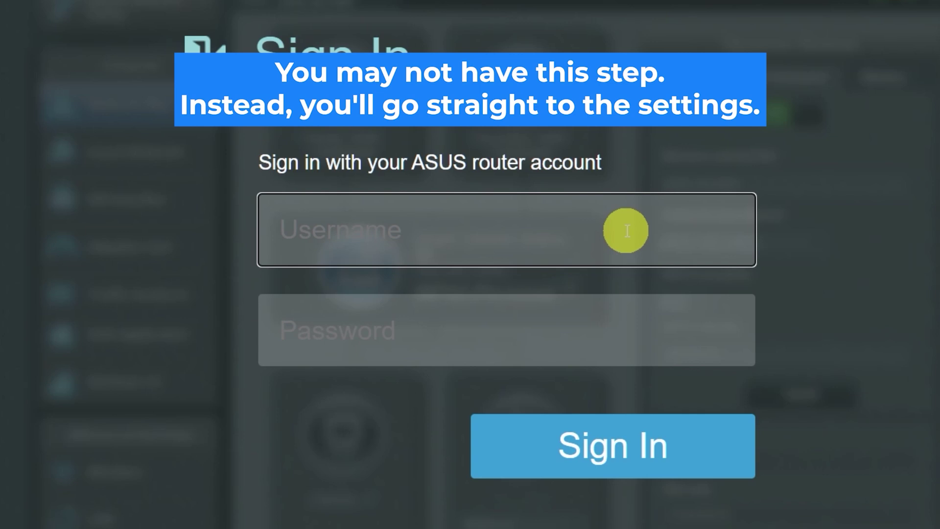
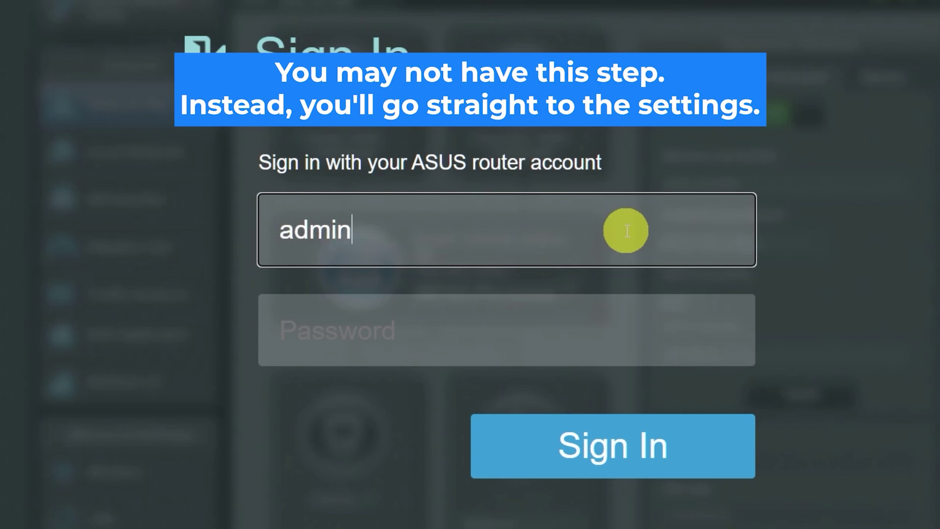
# Enter the default password and submit the sign-in form
pyautogui.click(587, 333)
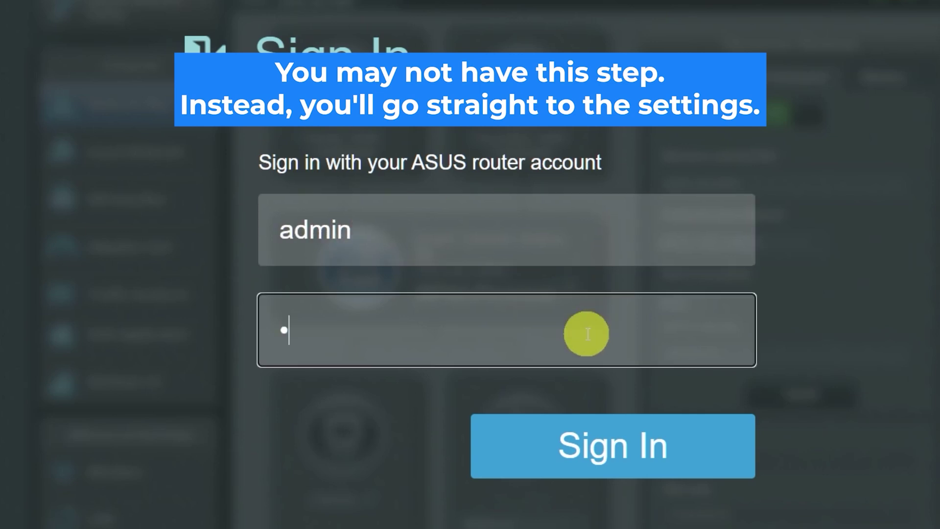
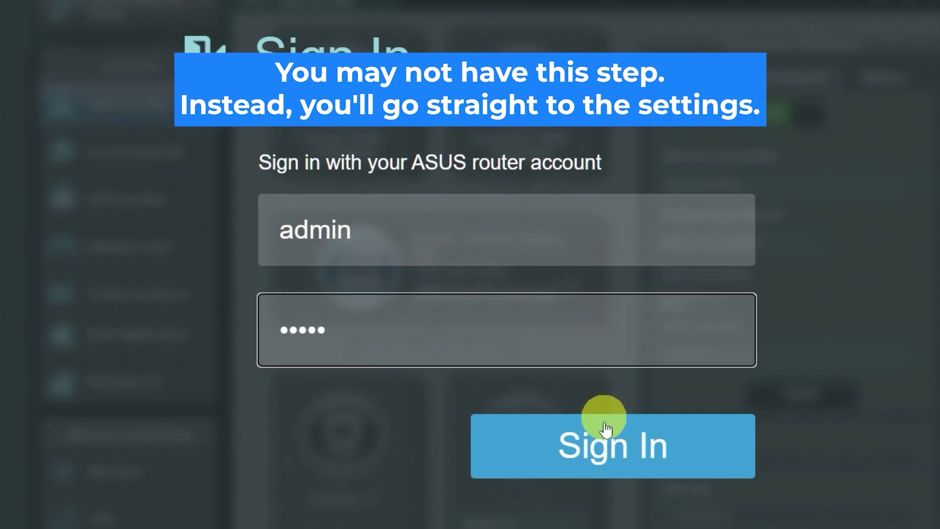
pyautogui.click(597, 445)
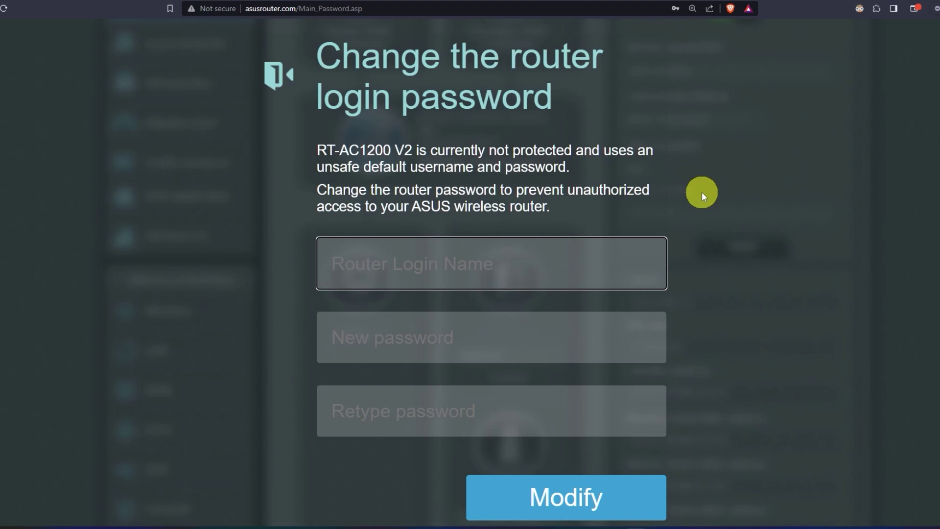
# Set router login name to asus with a new confirmed password, and save via Modify
pyautogui.write('asus')
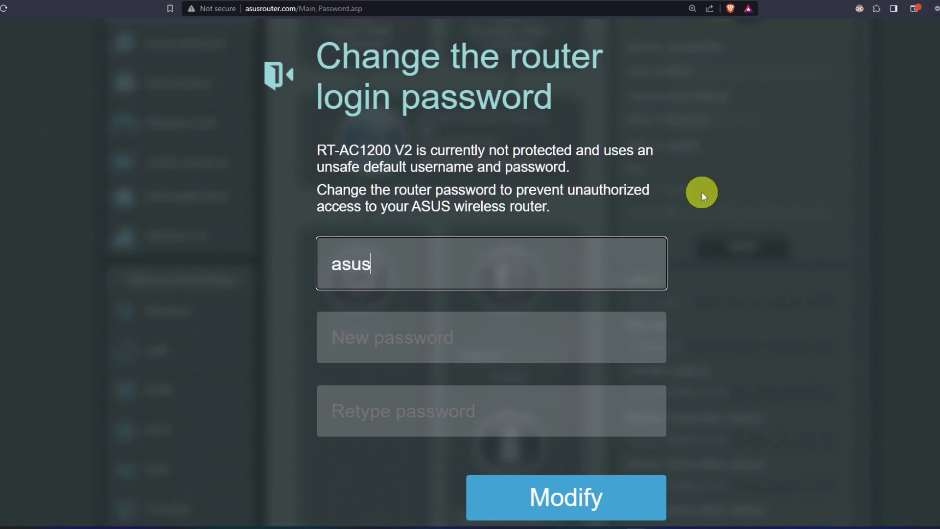
pyautogui.click(511, 336)
pyautogui.write('••••••••••')
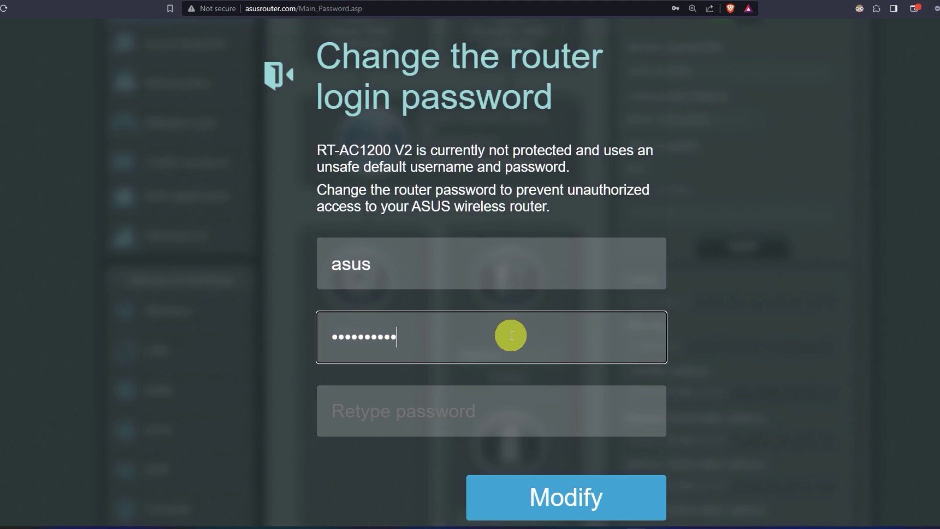
pyautogui.click(506, 416)
pyautogui.write('••••••••••')
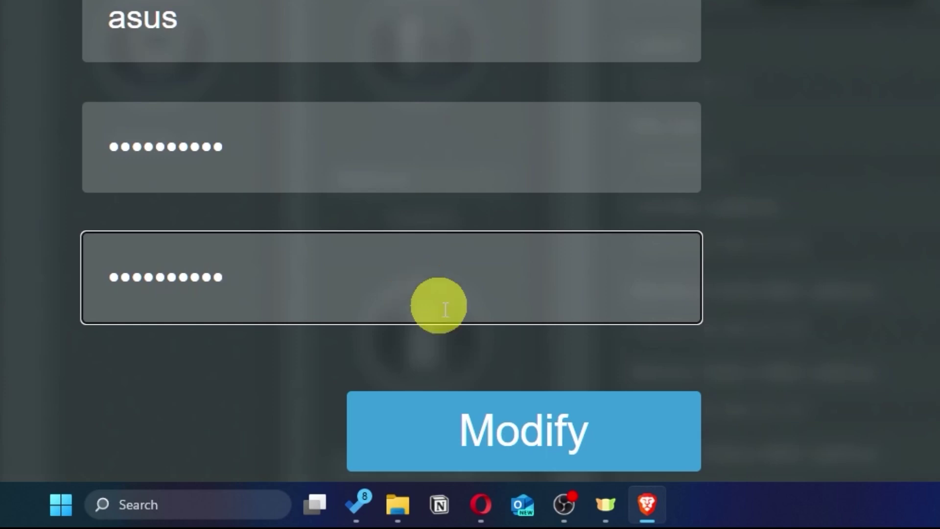
pyautogui.click(601, 441)
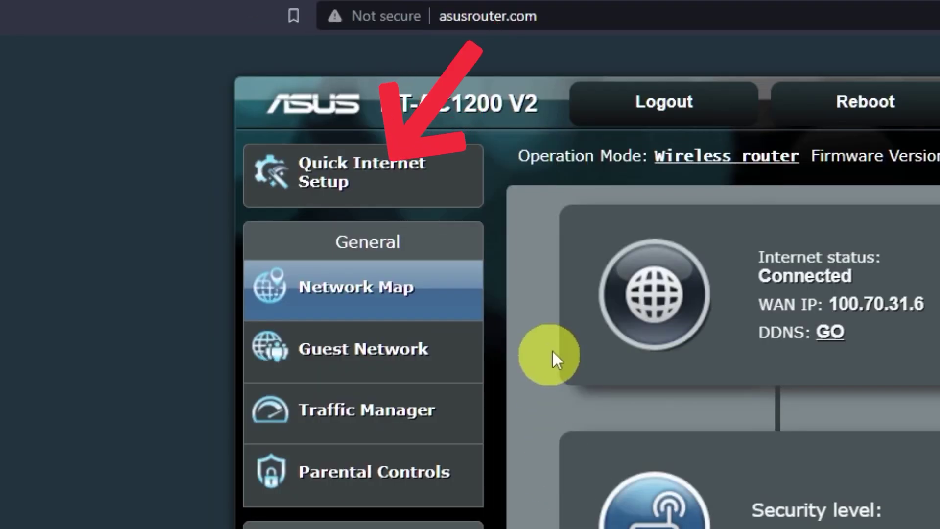
# Start the quick setup wizard and choose new wireless security settings for both bands
pyautogui.click(412, 194)
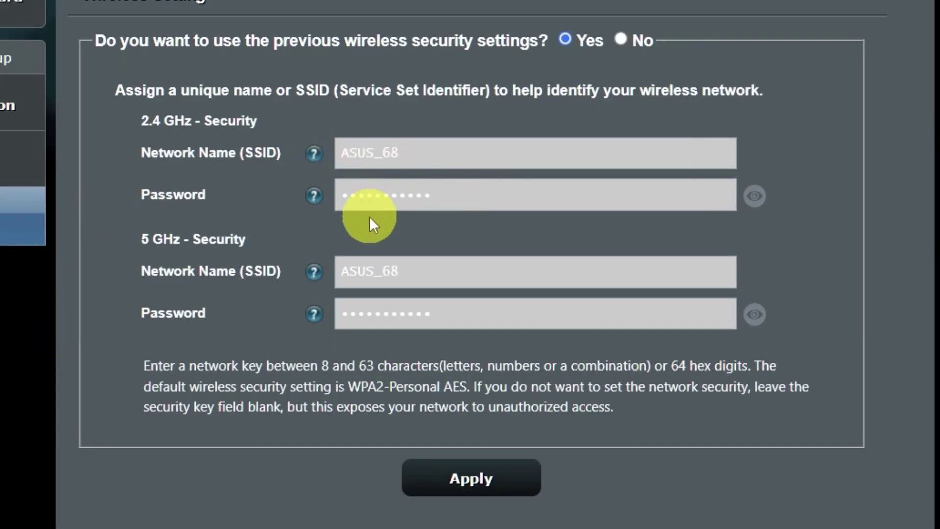
pyautogui.click(761, 316)
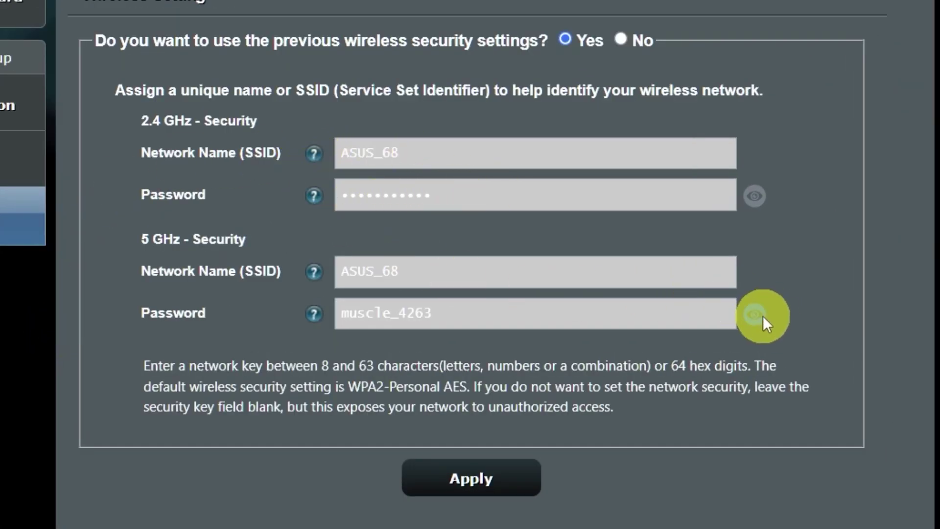
pyautogui.click(752, 202)
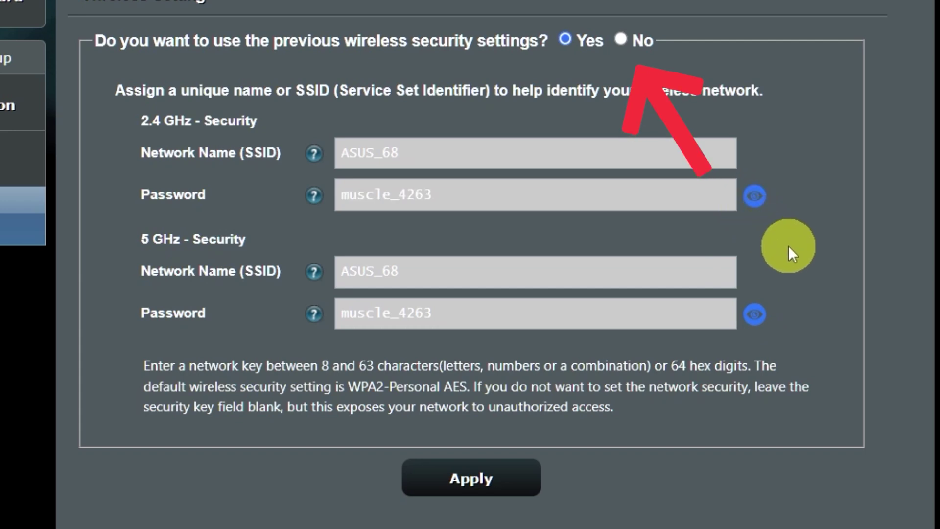
pyautogui.click(622, 39)
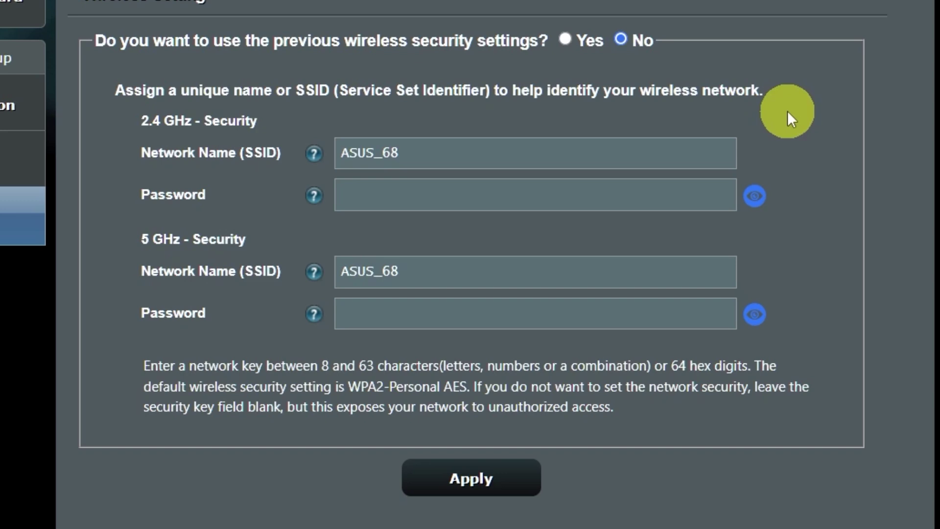
# Enter a new 2.4 GHz Wi-Fi password, apply despite the weak-password warning, and complete setup
pyautogui.click(560, 199)
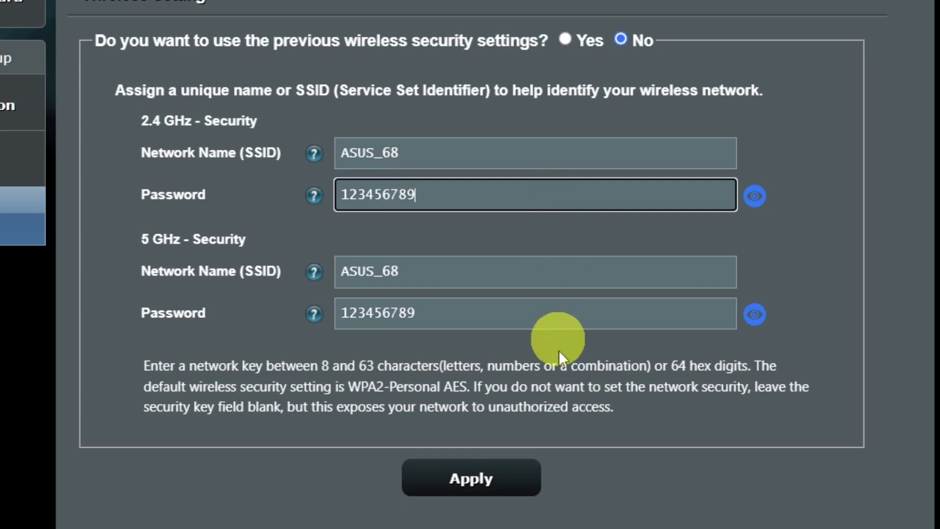
pyautogui.click(493, 481)
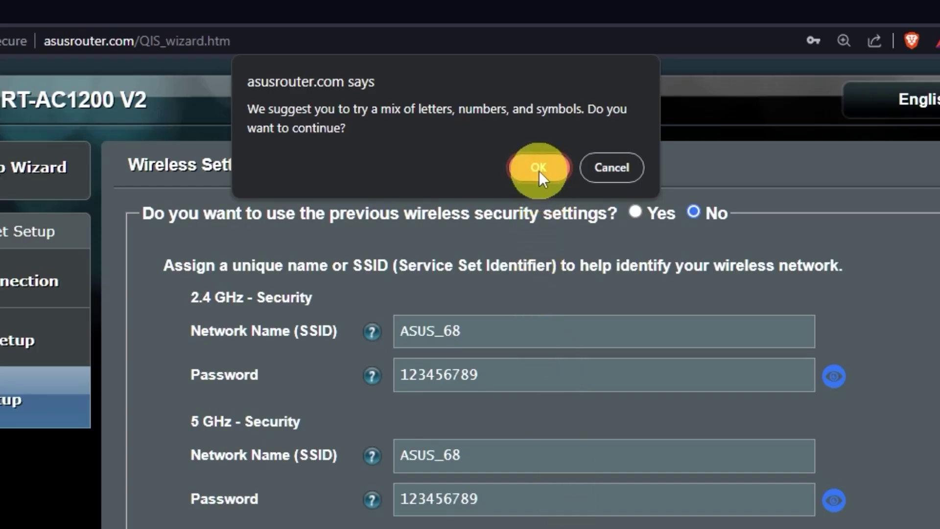
pyautogui.click(539, 167)
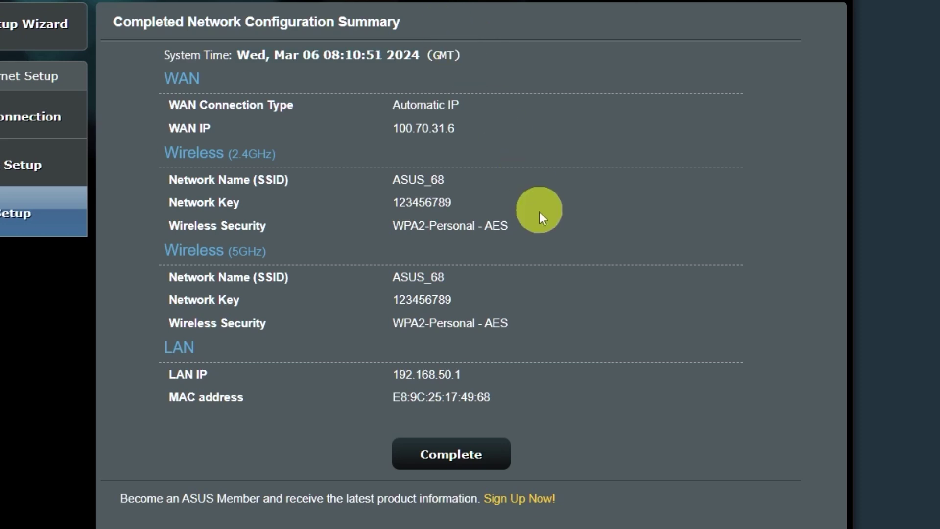
pyautogui.click(471, 448)
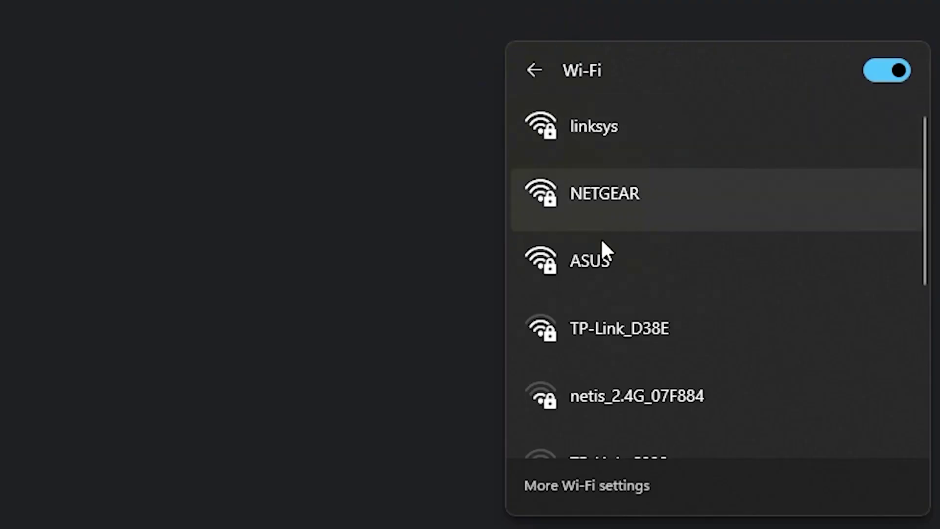
# Connect Windows to the ASUS Wi-Fi network using its new security key
pyautogui.click(612, 250)
pyautogui.click(777, 359)
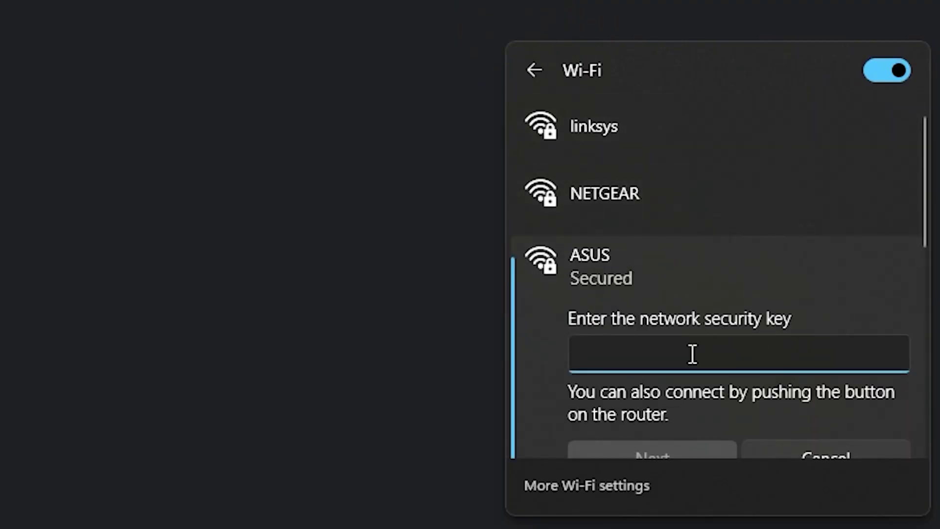
pyautogui.write('*********')
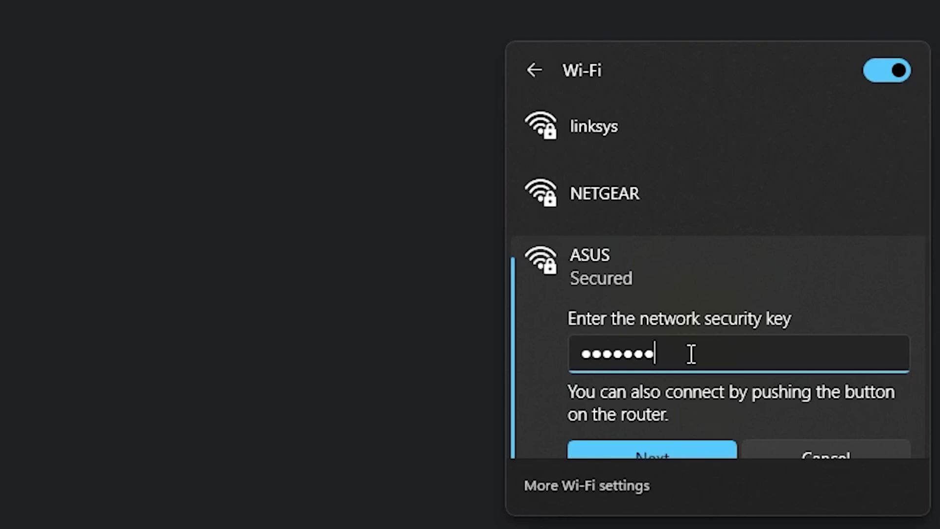
pyautogui.click(671, 446)
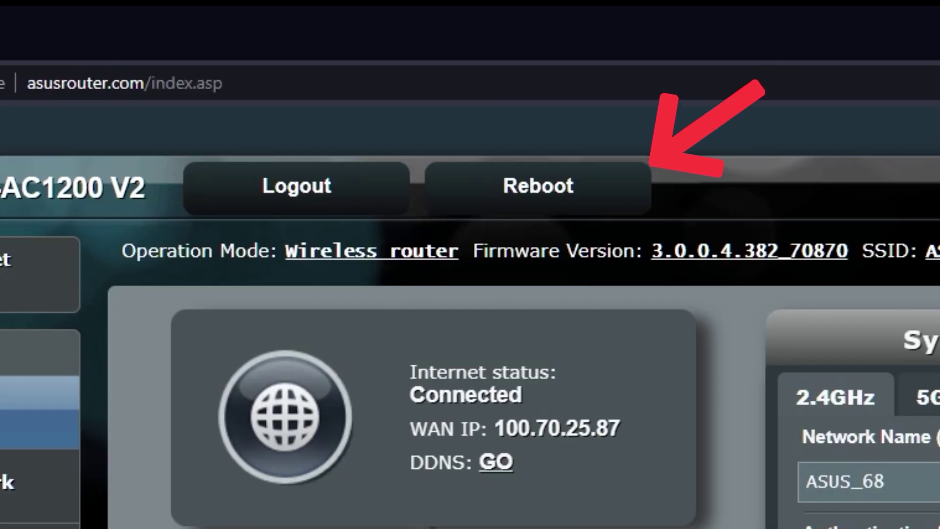
# Reboot the router and confirm the restart
pyautogui.click(570, 190)
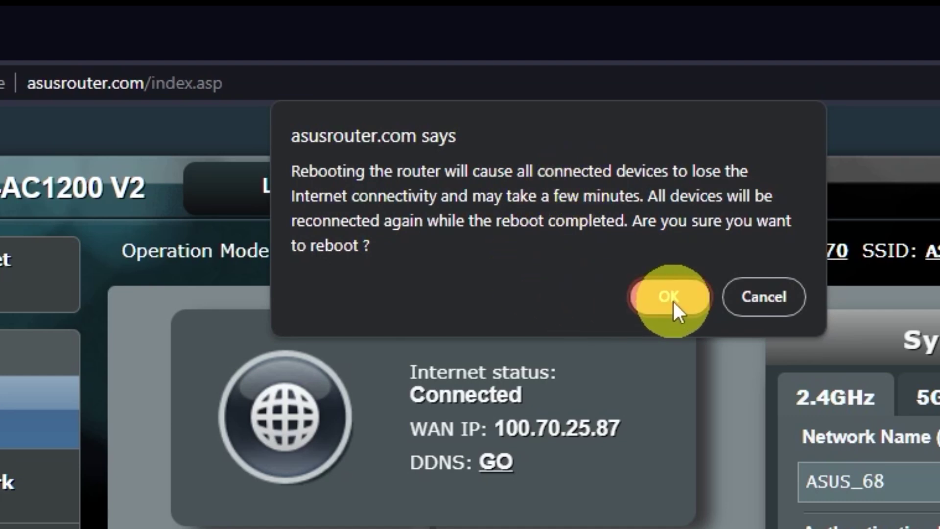
pyautogui.click(673, 300)
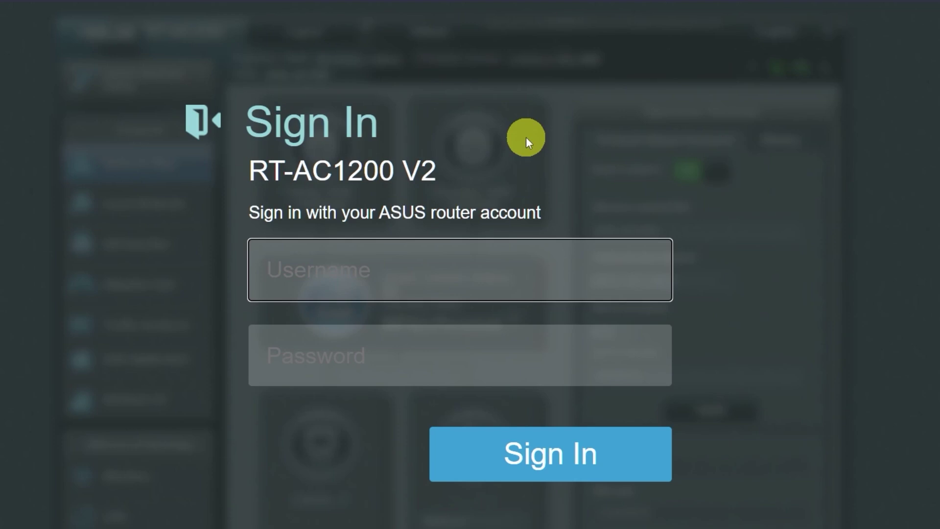
# Open a new browser tab and load the router's address
pyautogui.click(250, 12)
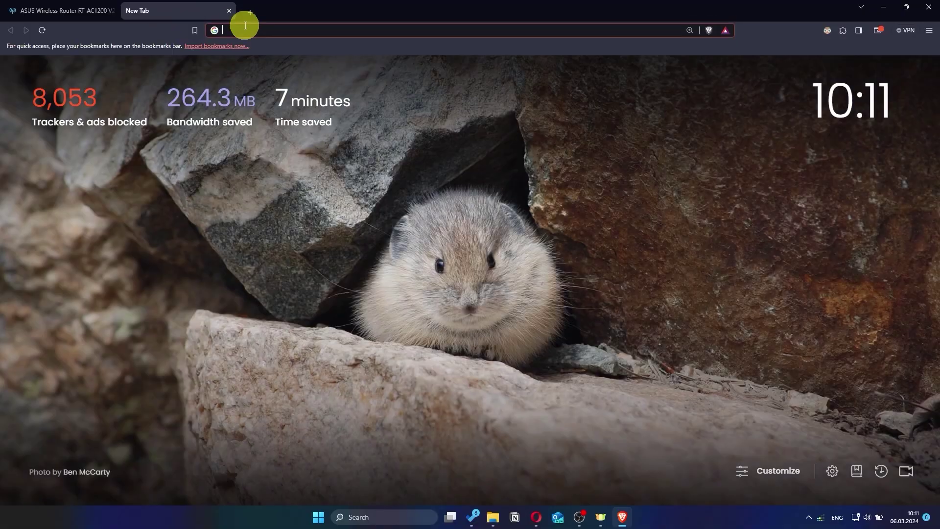
pyautogui.write('gg')
pyautogui.press('Return')
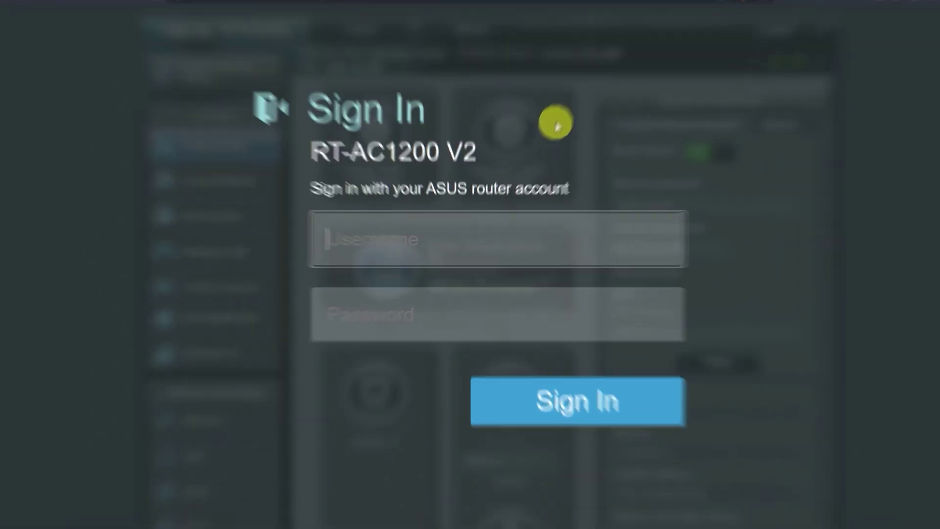
# Sign in with the new login name asus and the new router password
pyautogui.write('asus')
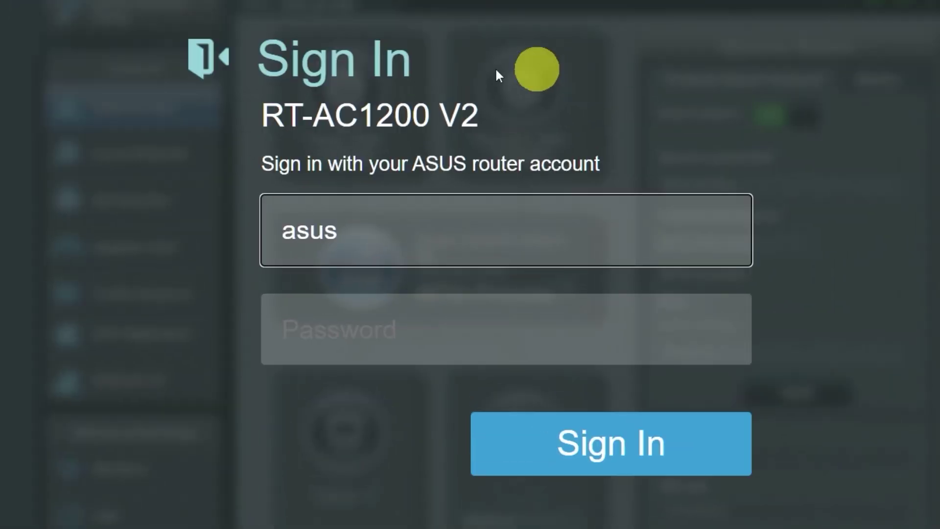
pyautogui.click(500, 332)
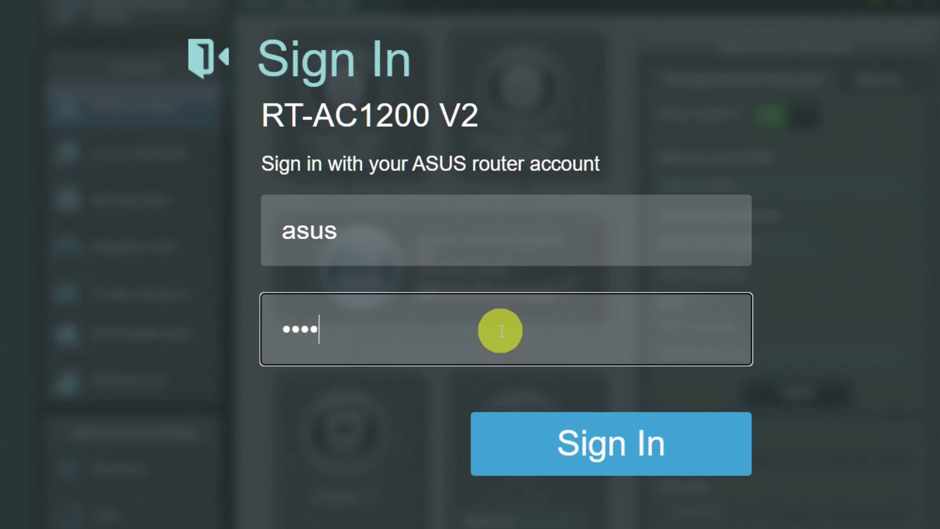
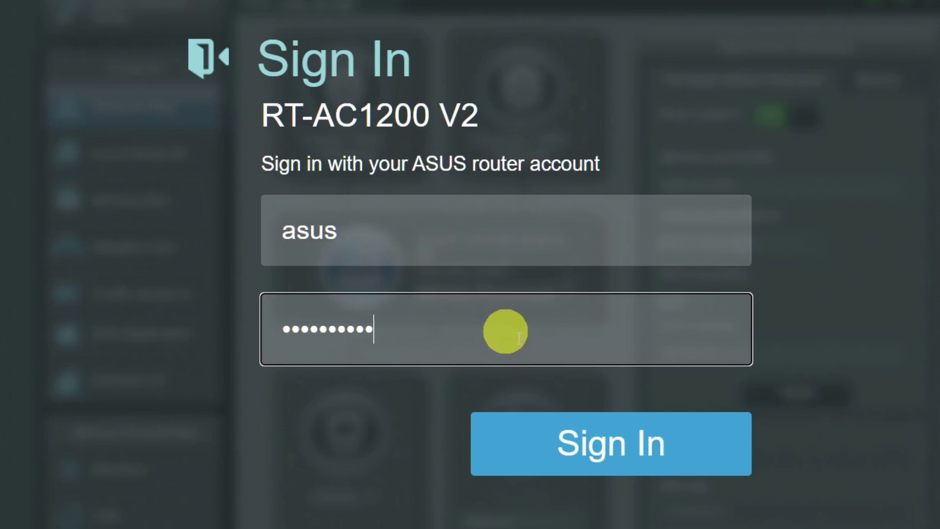
pyautogui.click(593, 448)
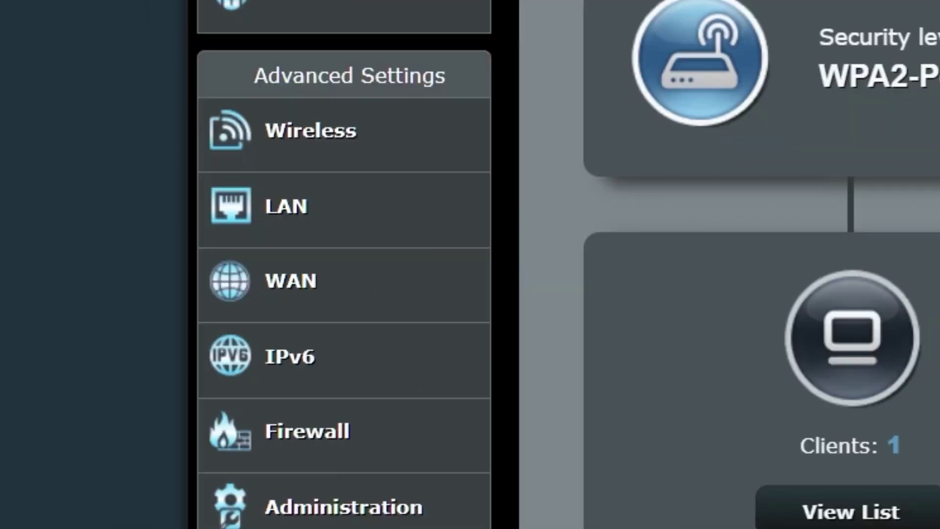
# Clone MAC 9c:2d:cd:30:46:d9 in WAN Special Requirement from ISP settings and apply
pyautogui.click(386, 287)
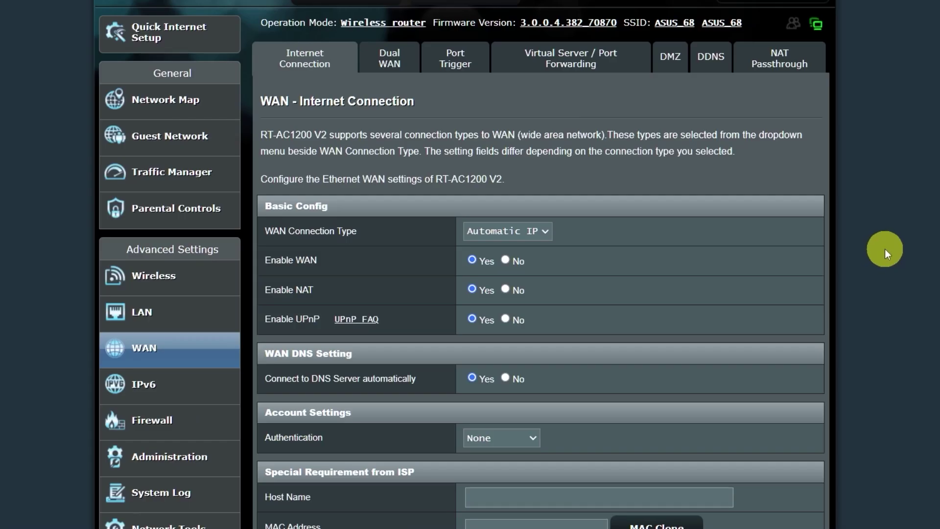
pyautogui.scroll(-1, 645, 190)
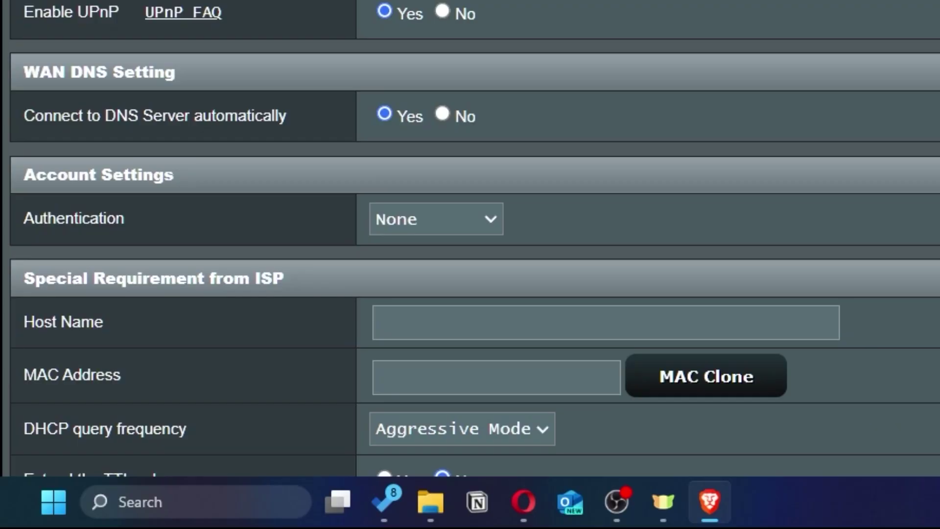
pyautogui.scroll(-5, 650, 184)
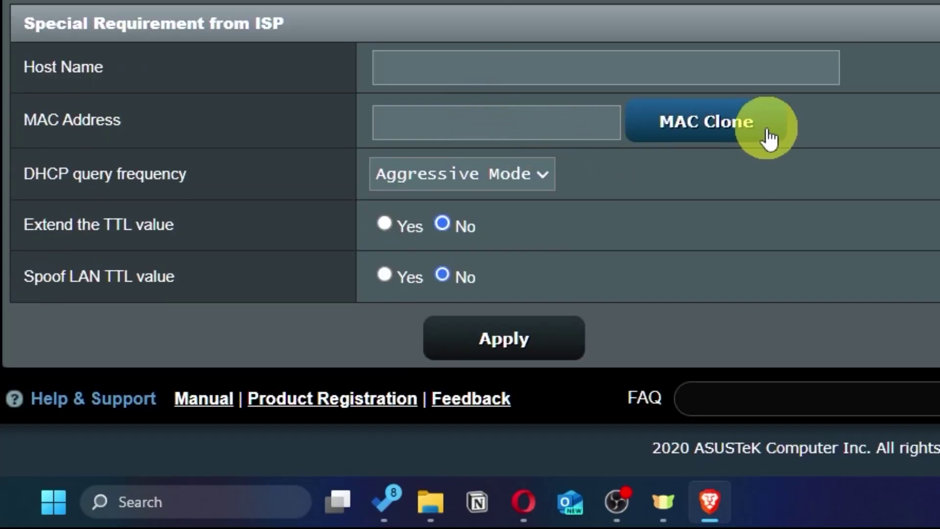
pyautogui.click(761, 137)
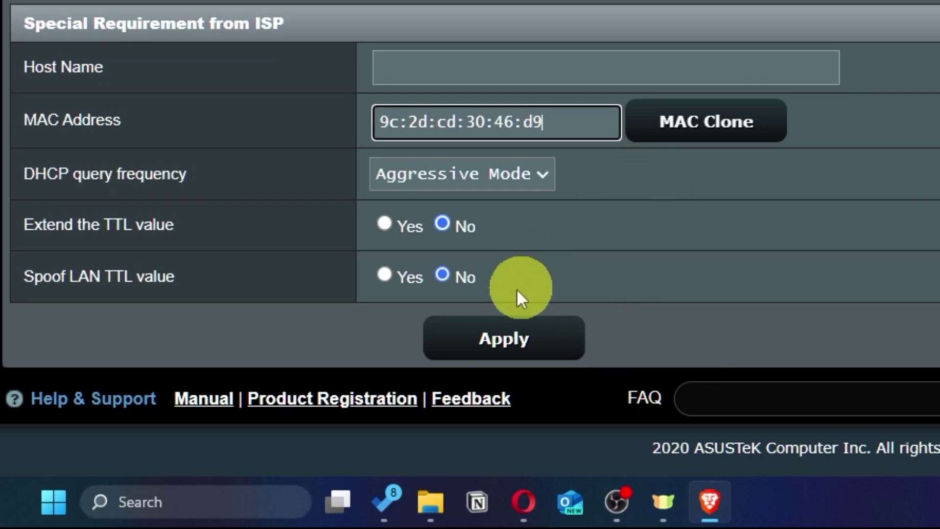
pyautogui.click(538, 350)
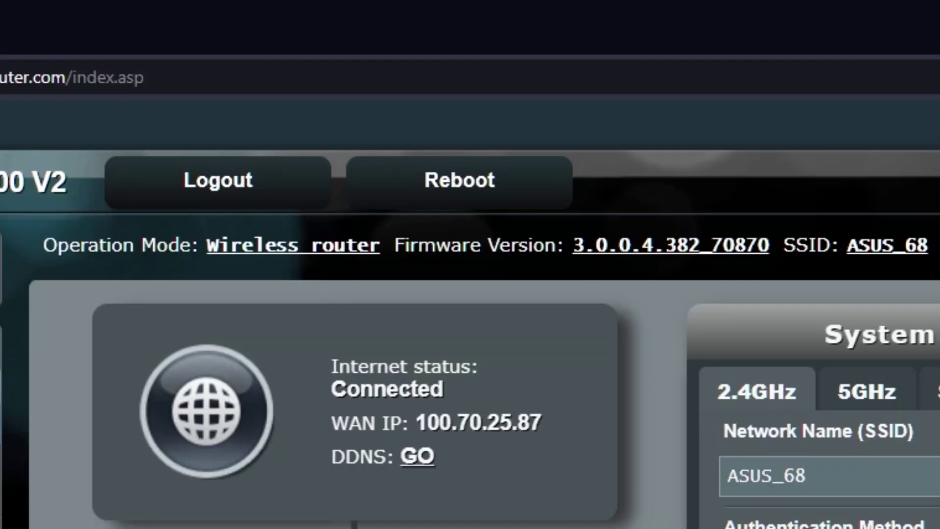
# Reboot the router again and confirm, so the cloned WAN MAC address takes effect
pyautogui.click(497, 195)
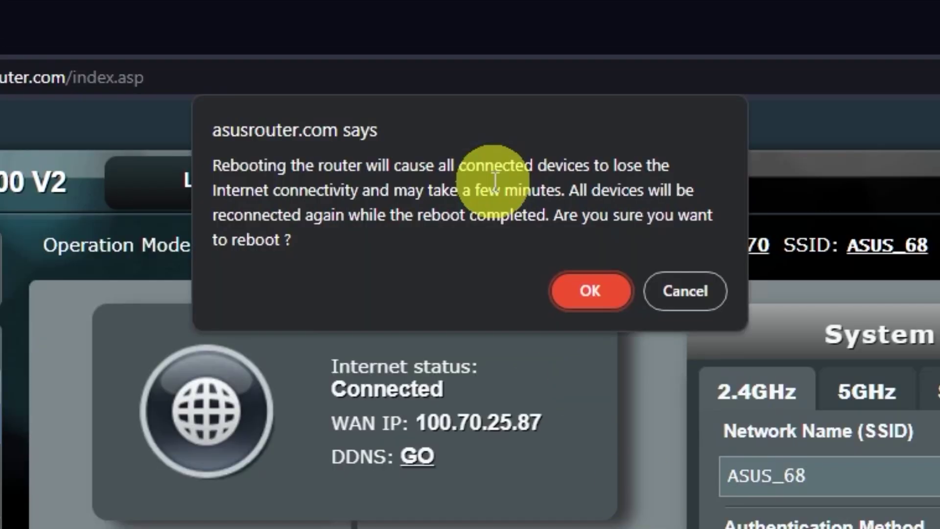
pyautogui.click(594, 292)
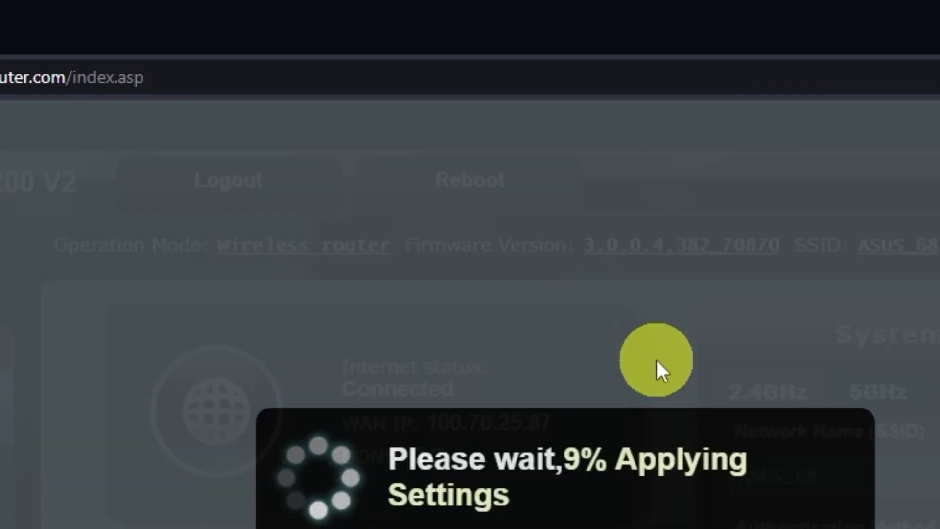